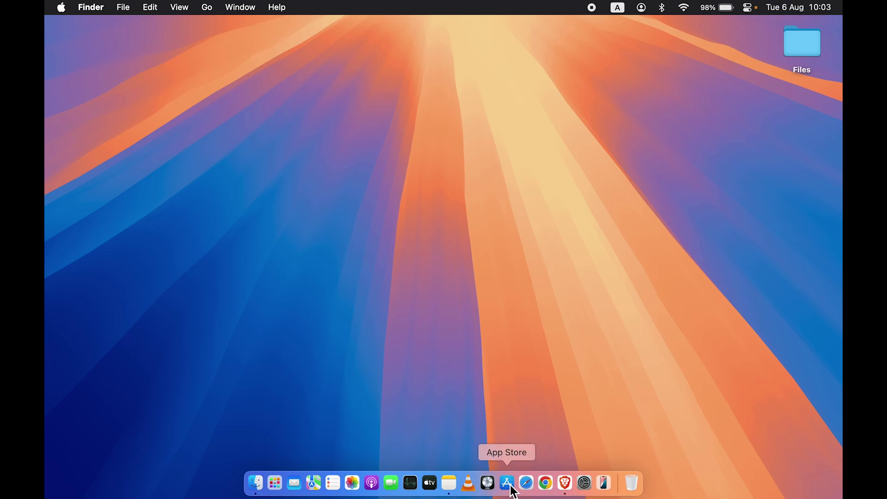
Launch Apple Notes from the Dock to show the iPhone 15 Pro Max note
{"action": "left_click", "coordinate": [448, 485]}
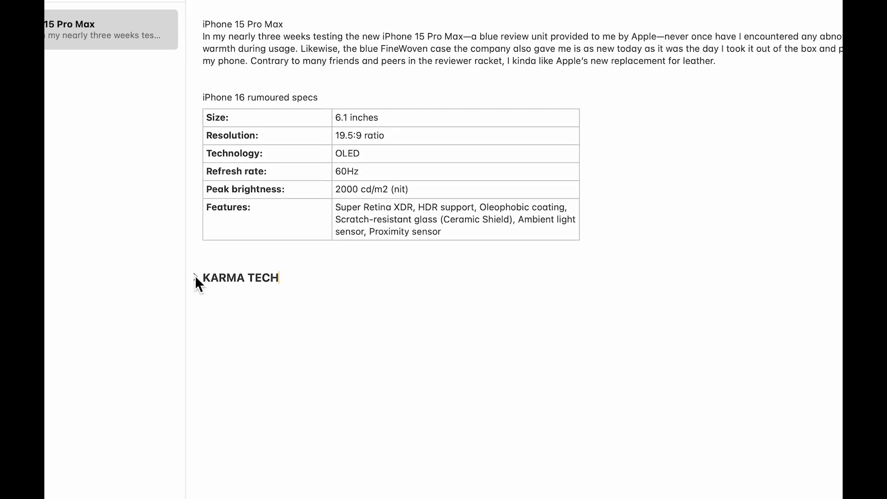
{"action": "left_click", "coordinate": [195, 277]}
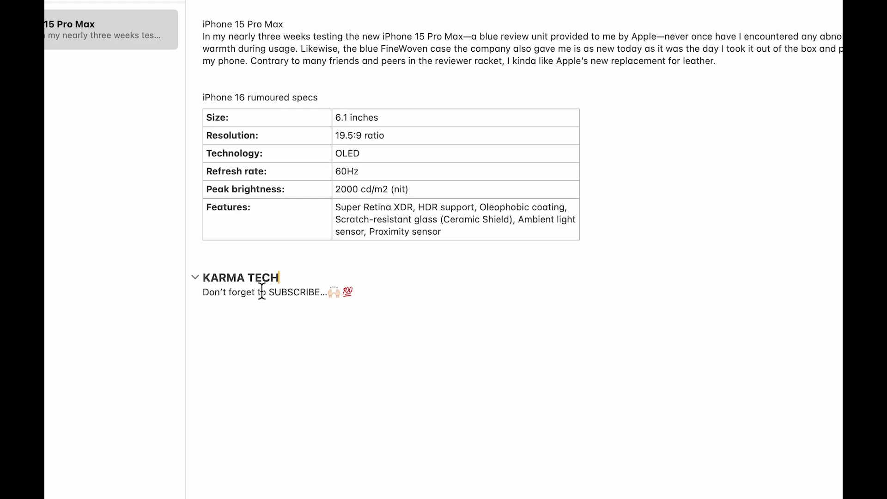
{"action": "left_click", "coordinate": [197, 277]}
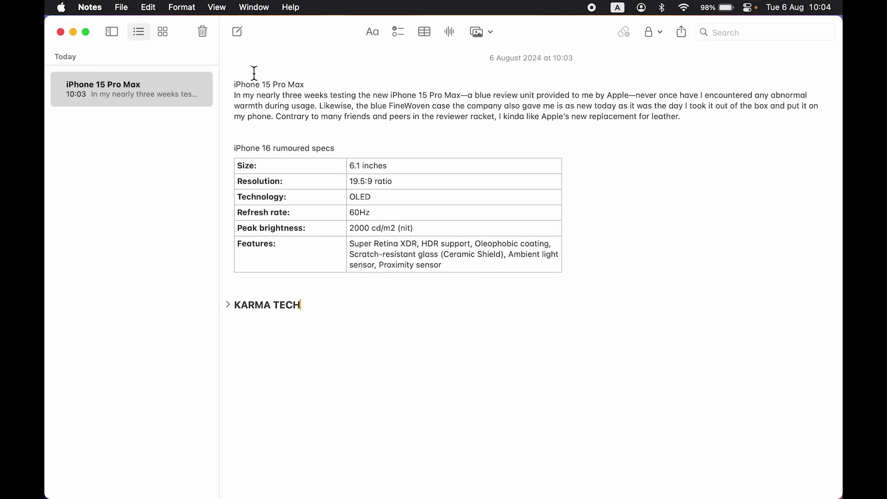
{"action": "double_click", "coordinate": [238, 97]}
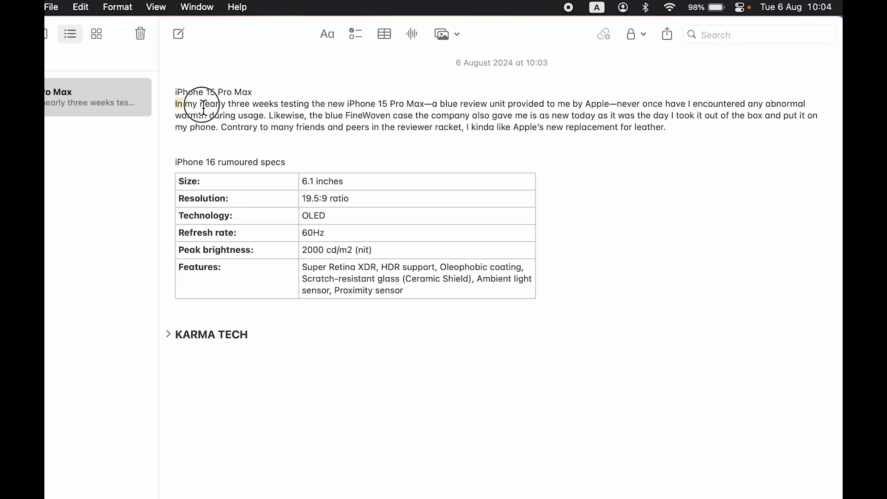
{"action": "triple_click", "coordinate": [203, 109]}
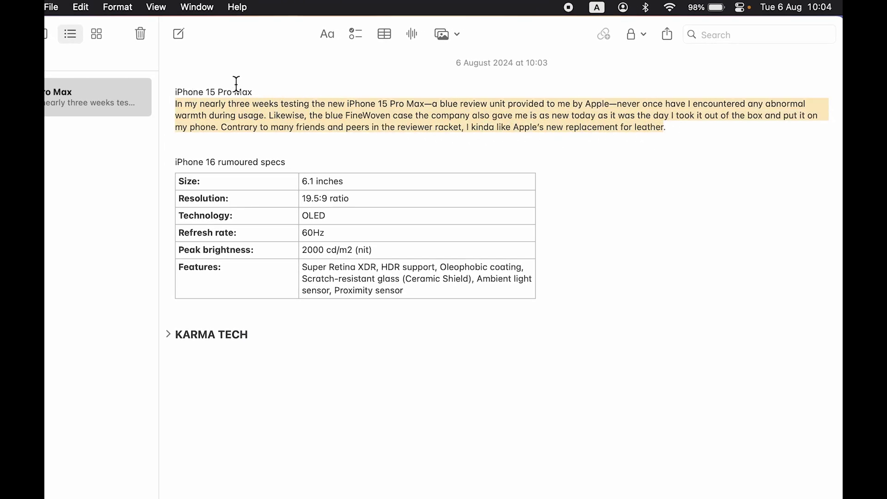
{"action": "left_click", "coordinate": [206, 91]}
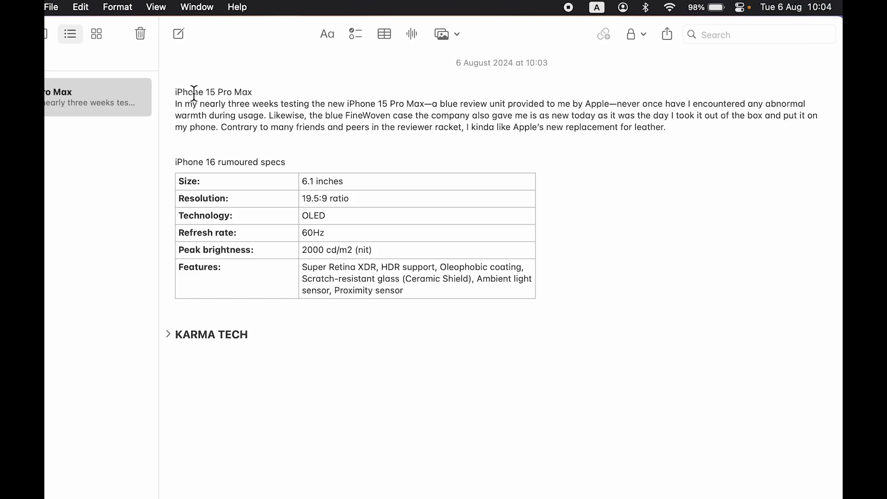
{"action": "triple_click", "coordinate": [194, 92]}
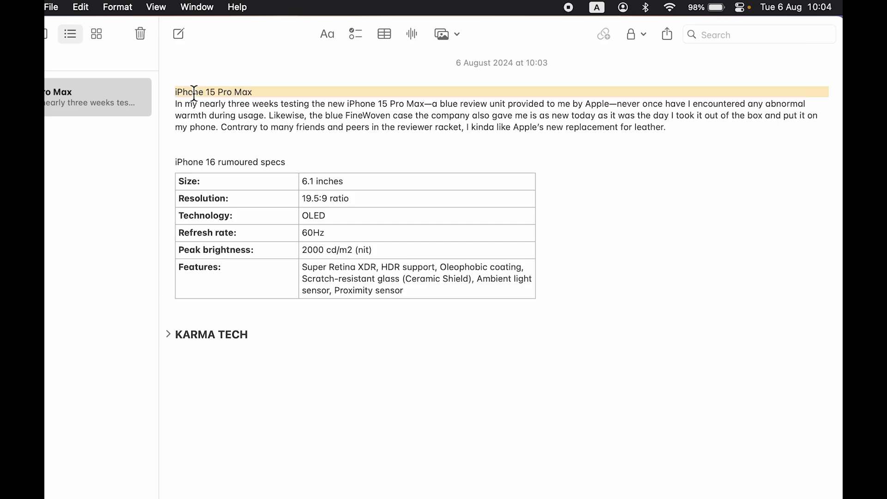
Apply the Title paragraph style to the iPhone 15 Pro Max line and test collapsing and expanding it
{"action": "right_click", "coordinate": [193, 92]}
{"action": "mouse_move", "coordinate": [238, 178]}
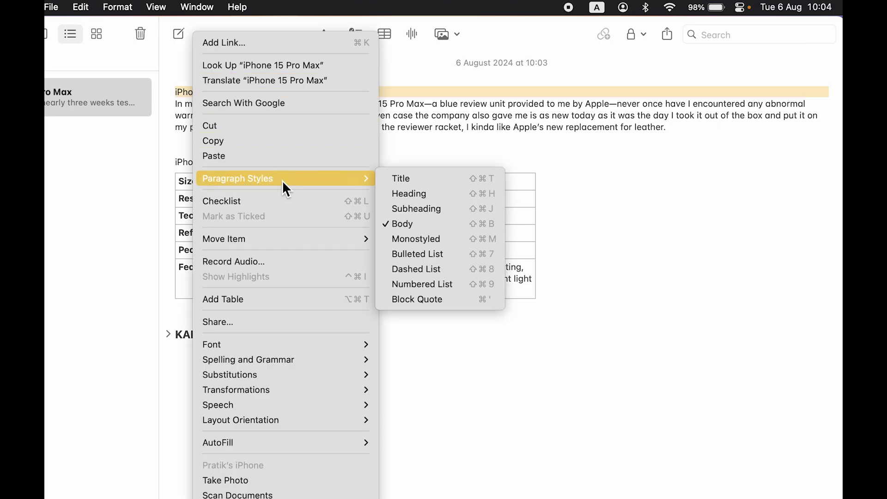
{"action": "left_click", "coordinate": [435, 180]}
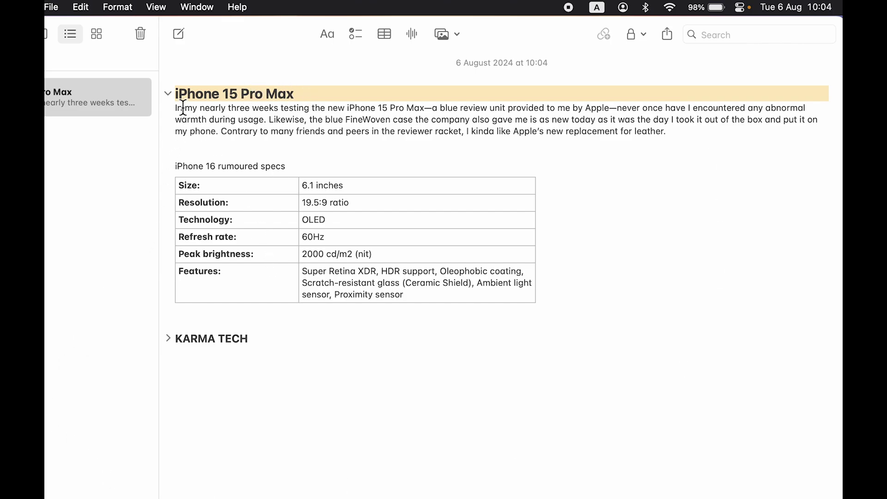
{"action": "left_click", "coordinate": [168, 95]}
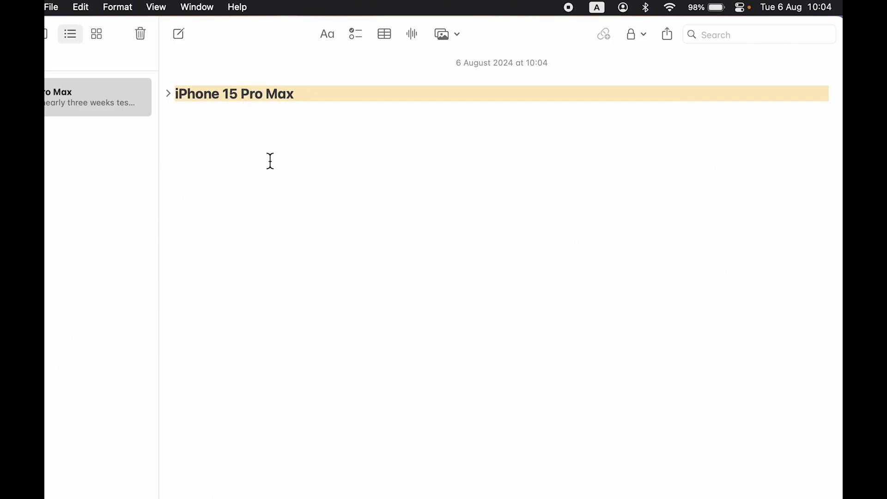
{"action": "left_click", "coordinate": [169, 93]}
Change the iPhone 15 Pro Max line to the Heading style, testing its fold, then move to the iPhone 16 rumoured specs line
{"action": "right_click", "coordinate": [205, 95]}
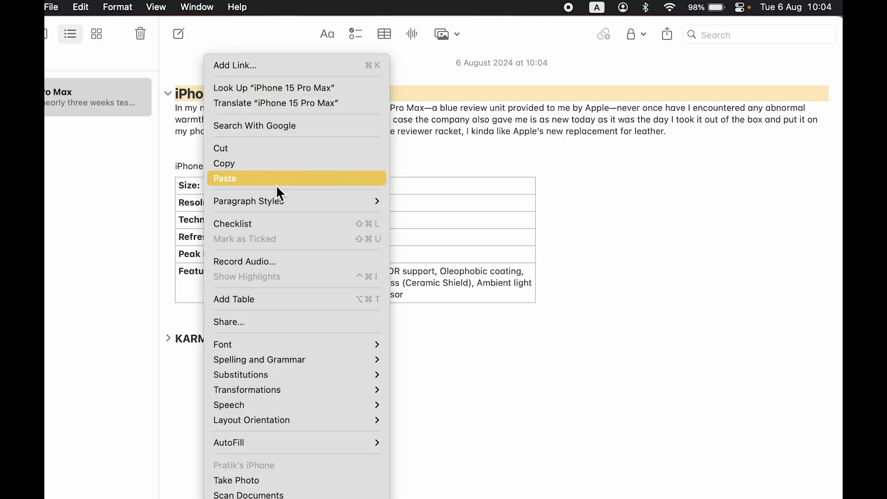
{"action": "mouse_move", "coordinate": [248, 202]}
{"action": "left_click", "coordinate": [438, 215]}
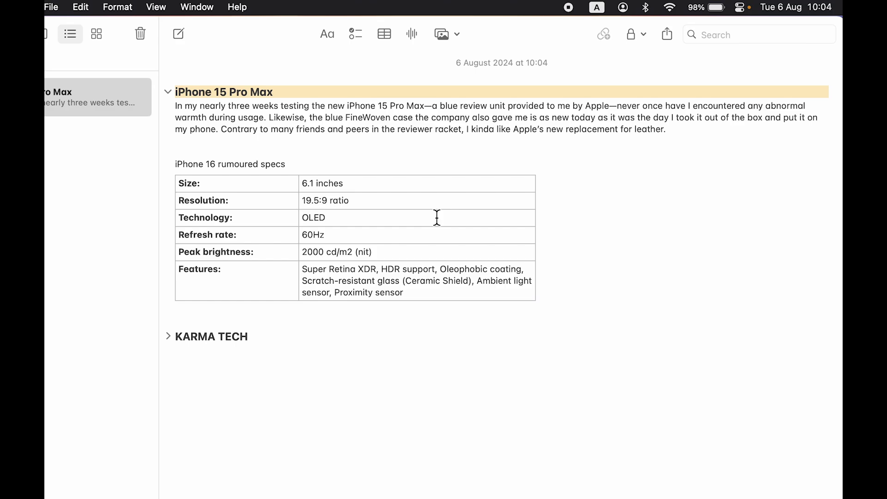
{"action": "left_click", "coordinate": [169, 91]}
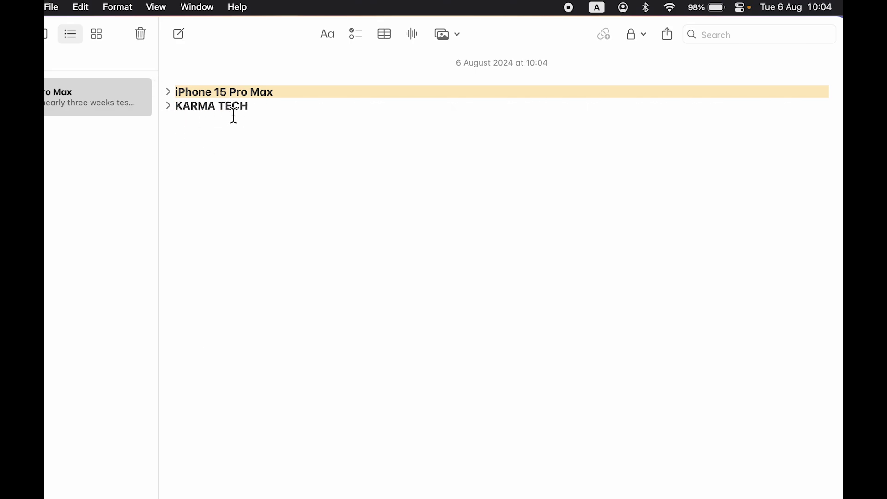
{"action": "left_click", "coordinate": [168, 92]}
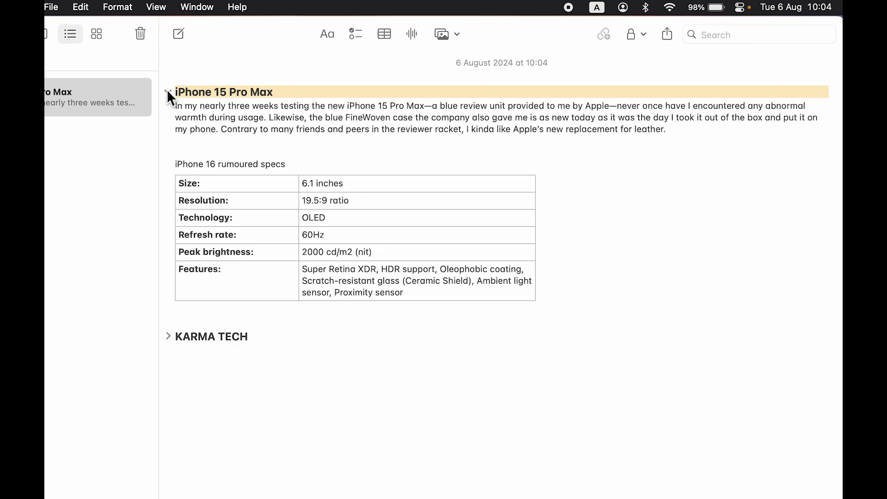
{"action": "left_click", "coordinate": [201, 172]}
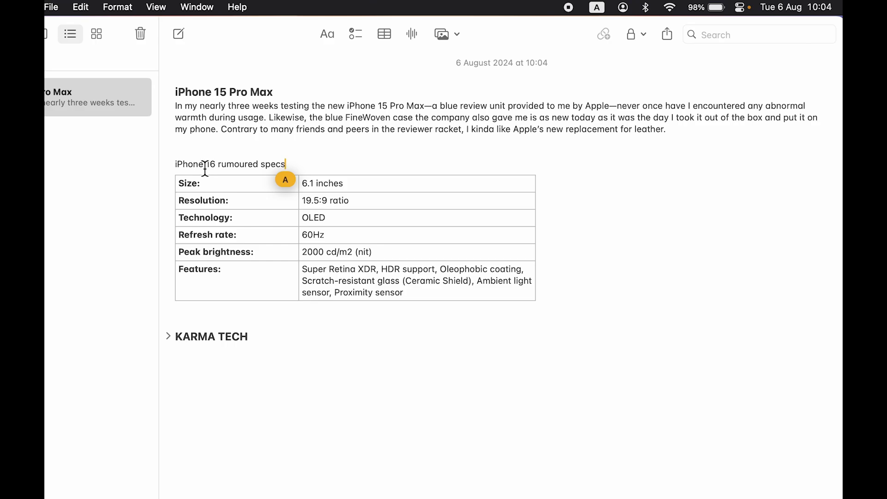
Make iPhone 16 rumoured specs a Heading and collapse its specs table
{"action": "triple_click", "coordinate": [205, 168]}
{"action": "right_click", "coordinate": [202, 166]}
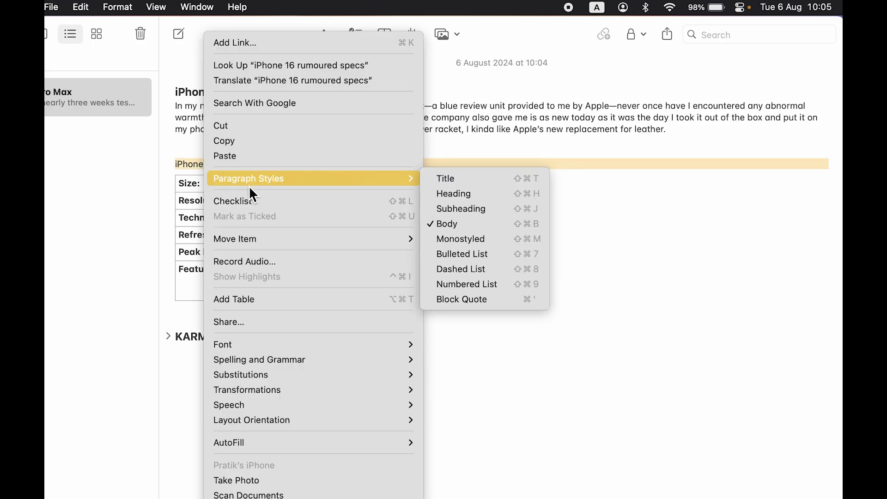
{"action": "left_click", "coordinate": [475, 193]}
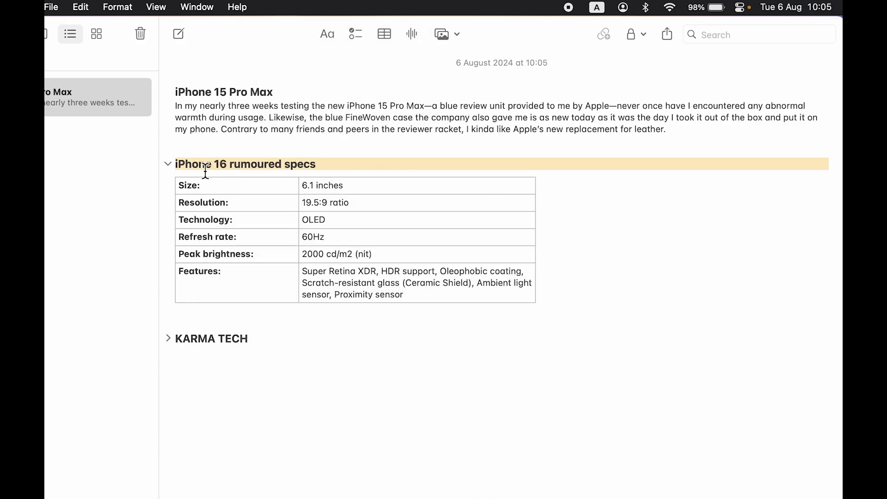
{"action": "left_click", "coordinate": [168, 165]}
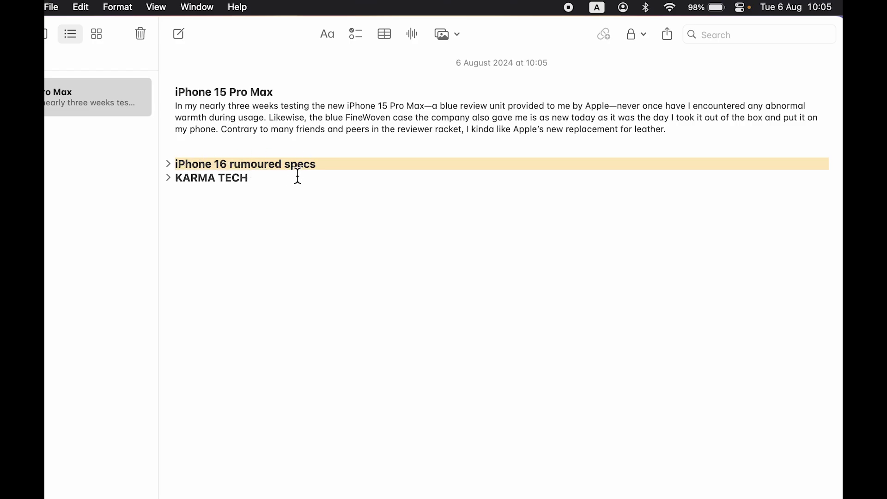
{"action": "left_click", "coordinate": [264, 251]}
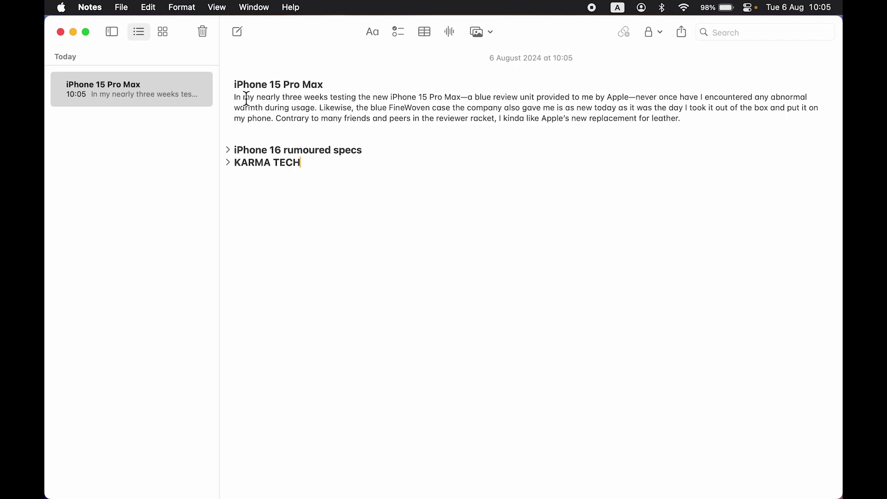
Collapse the iPhone 15 Pro Max section and select its heading line
{"action": "left_click", "coordinate": [227, 84]}
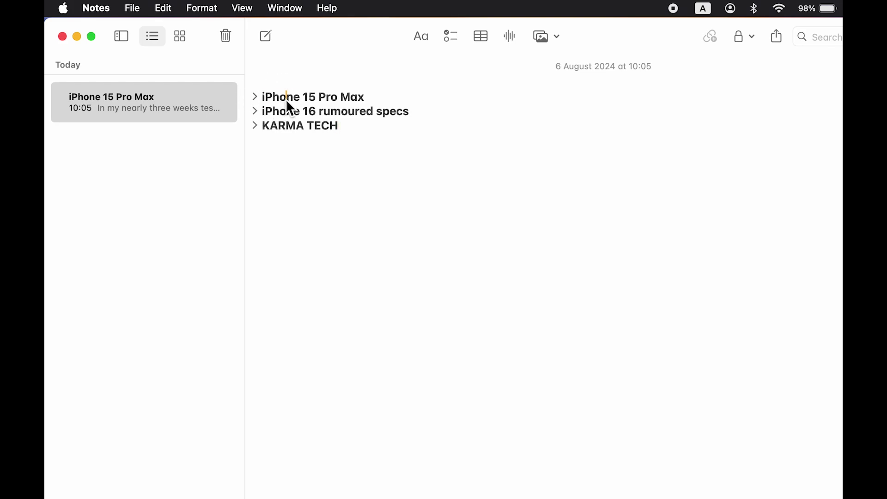
{"action": "triple_click", "coordinate": [287, 102]}
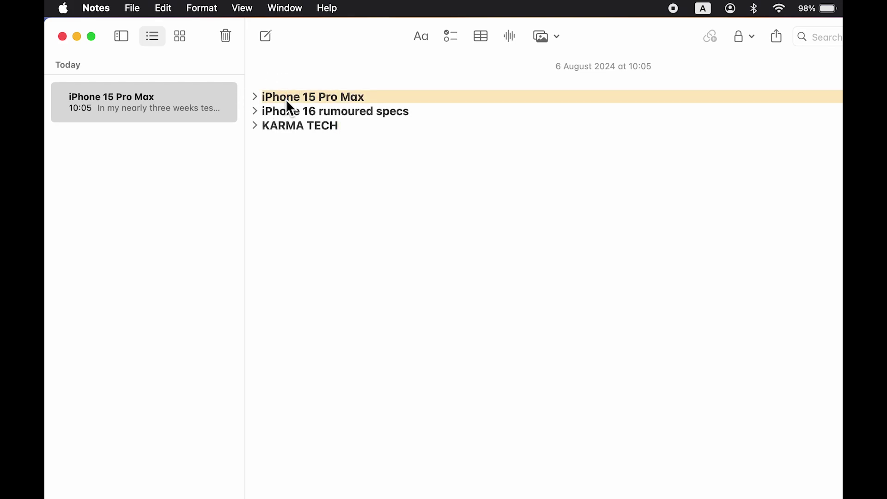
Highlight the iPhone 15 Pro Max heading in purple, then change it to mint
{"action": "left_click", "coordinate": [427, 41]}
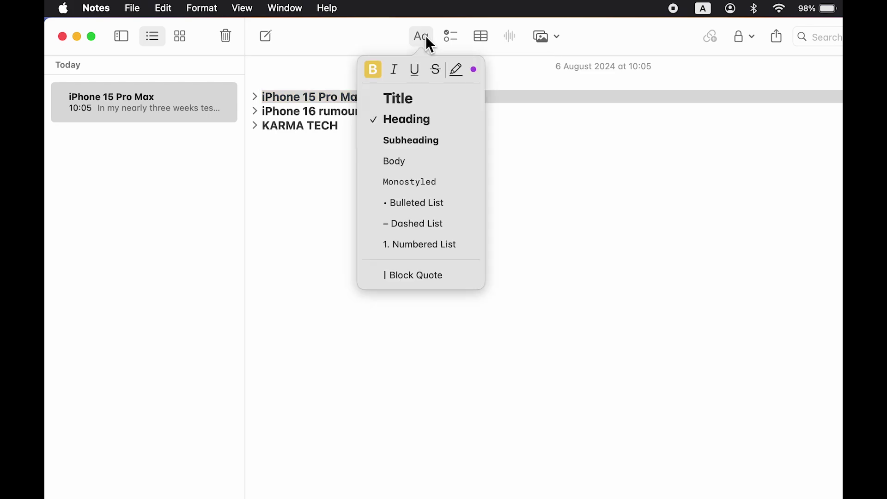
{"action": "left_click", "coordinate": [474, 71]}
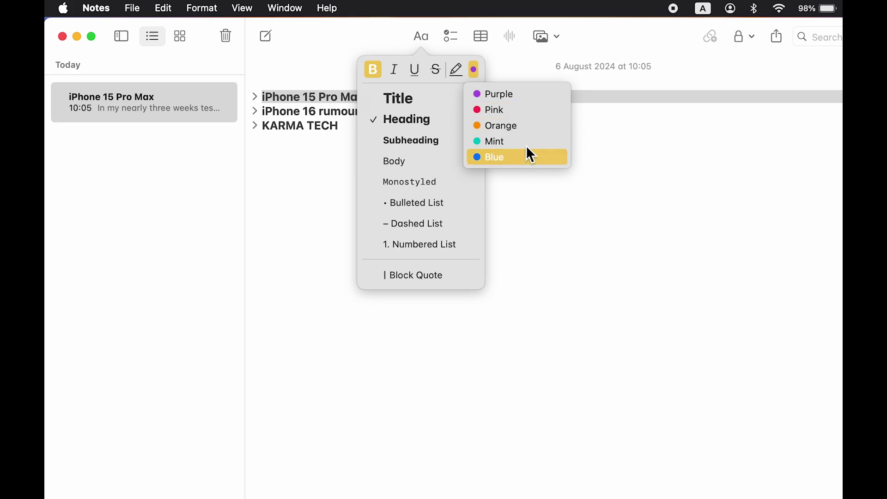
{"action": "left_click", "coordinate": [517, 93]}
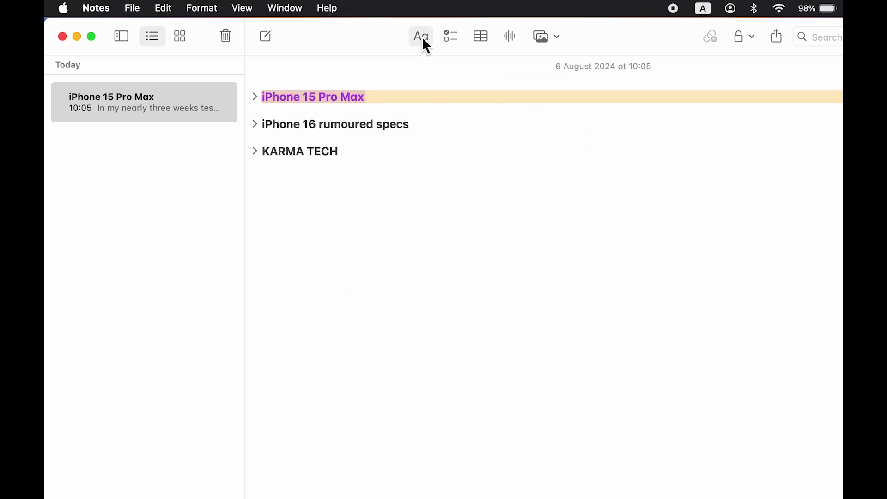
{"action": "left_click", "coordinate": [422, 37]}
{"action": "left_click", "coordinate": [474, 69]}
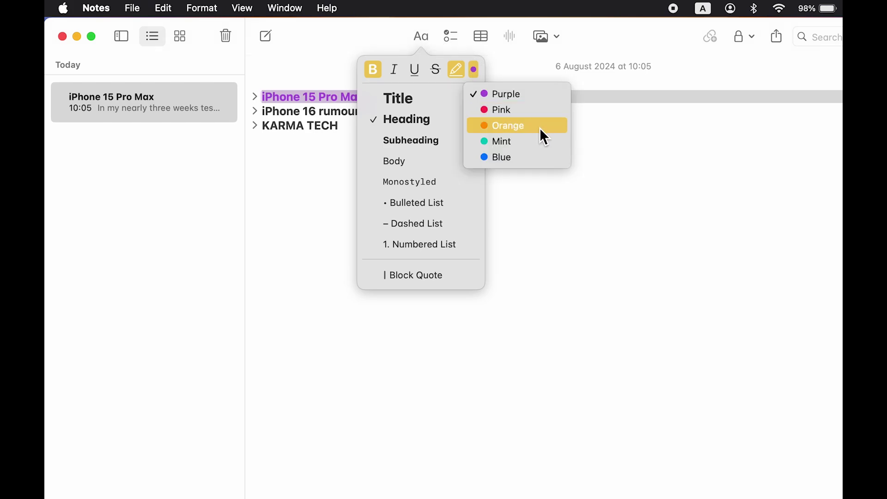
{"action": "left_click", "coordinate": [535, 141]}
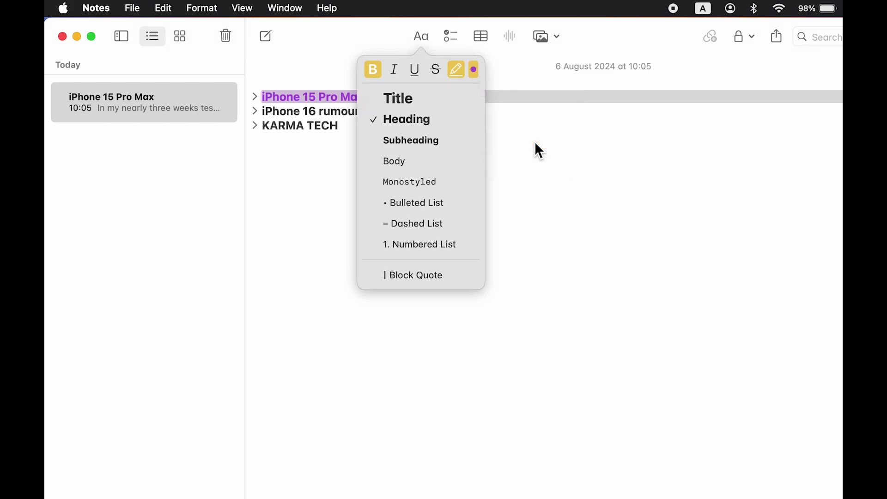
Highlight KARMA TECH in purple and iPhone 16 rumoured specs in orange
{"action": "triple_click", "coordinate": [280, 129]}
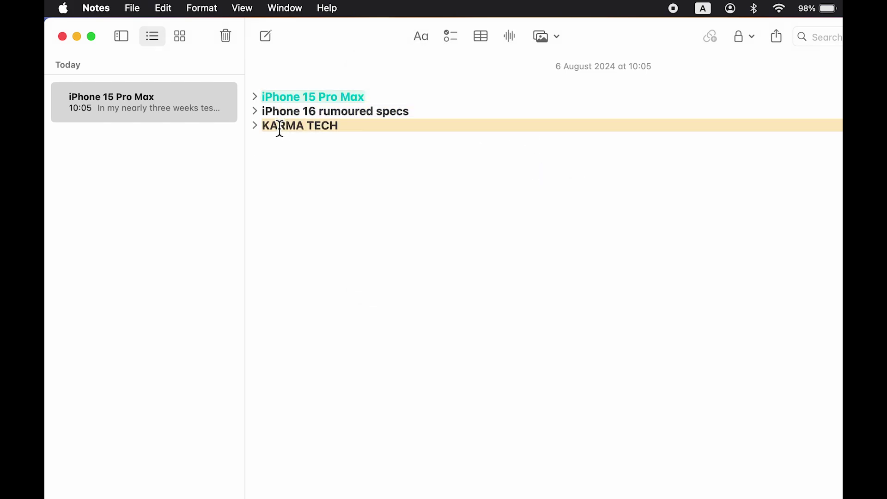
{"action": "left_click", "coordinate": [422, 35]}
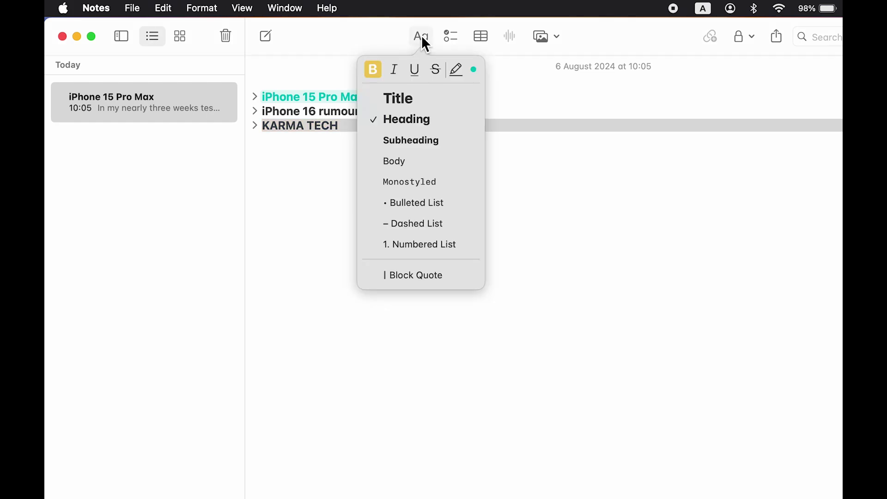
{"action": "left_click", "coordinate": [476, 70]}
{"action": "left_click", "coordinate": [502, 98]}
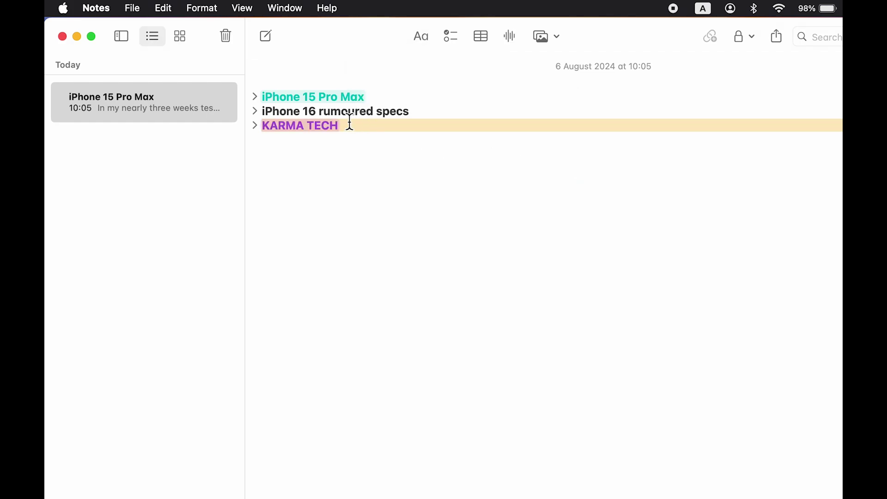
{"action": "left_click", "coordinate": [310, 112]}
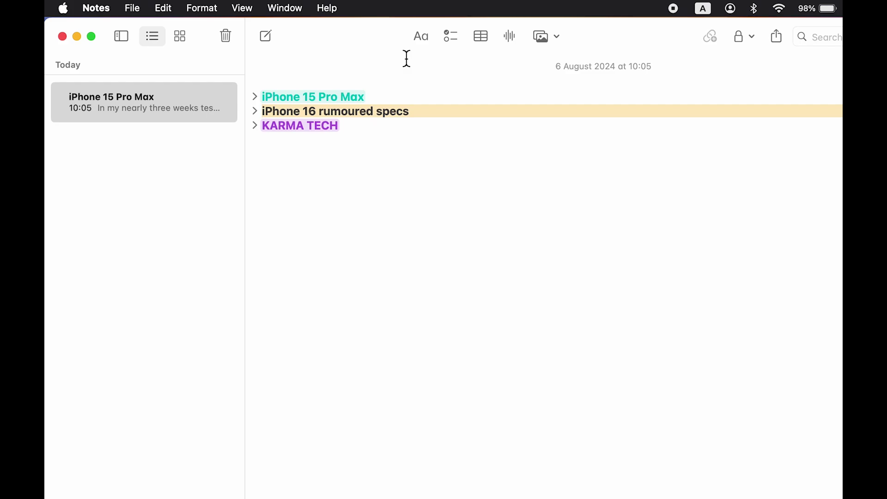
{"action": "left_click", "coordinate": [425, 38]}
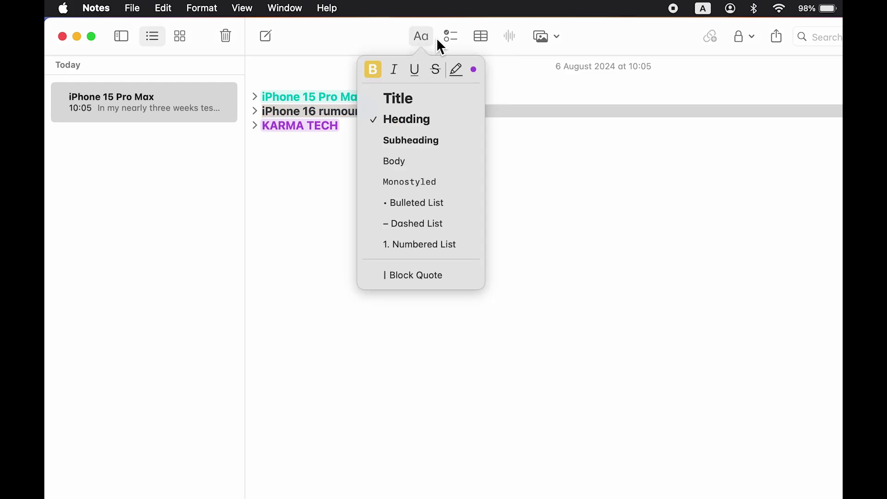
{"action": "left_click", "coordinate": [476, 69]}
{"action": "left_click", "coordinate": [505, 125]}
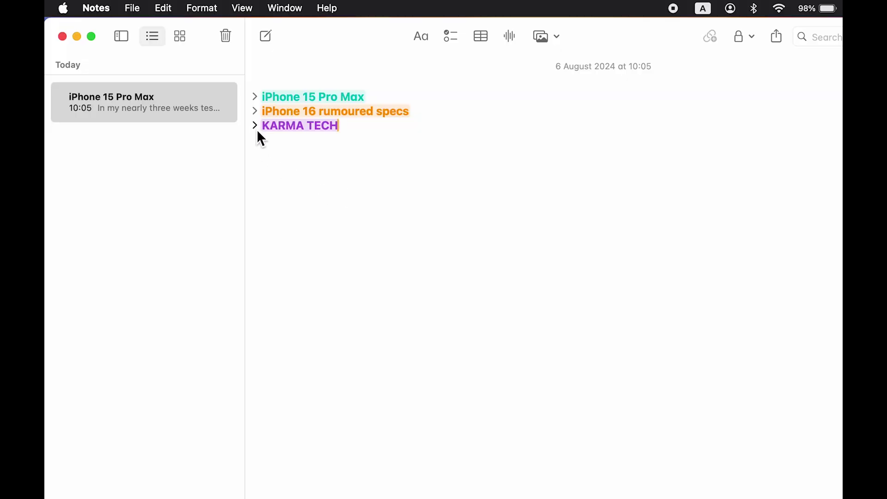
Expand KARMA TECH and enter 144×5= below it, auto-solved by Math Notes as 720
{"action": "left_click", "coordinate": [255, 127]}
{"action": "key", "text": "Return"}
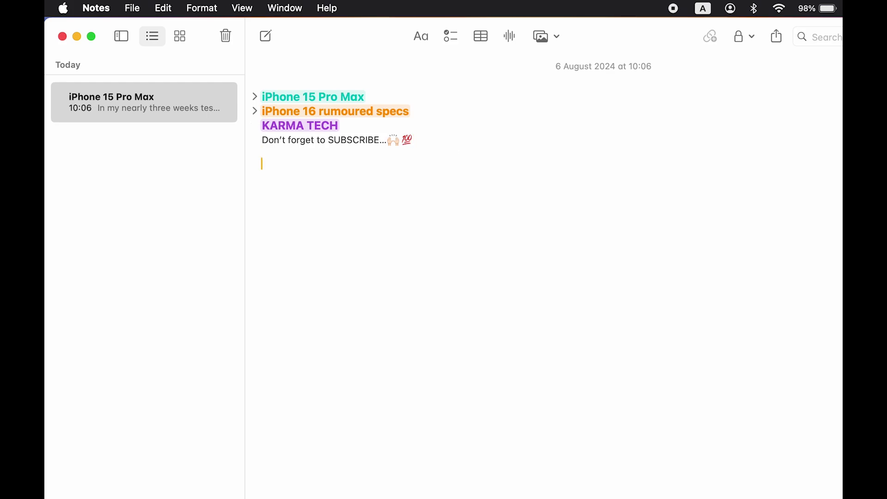
{"action": "type", "text": "1"}
{"action": "type", "text": "44"}
{"action": "type", "text": "*"}
{"action": "type", "text": "5"}
{"action": "type", "text": "+"}
{"action": "key", "text": "BackSpace"}
{"action": "type", "text": "=720"}
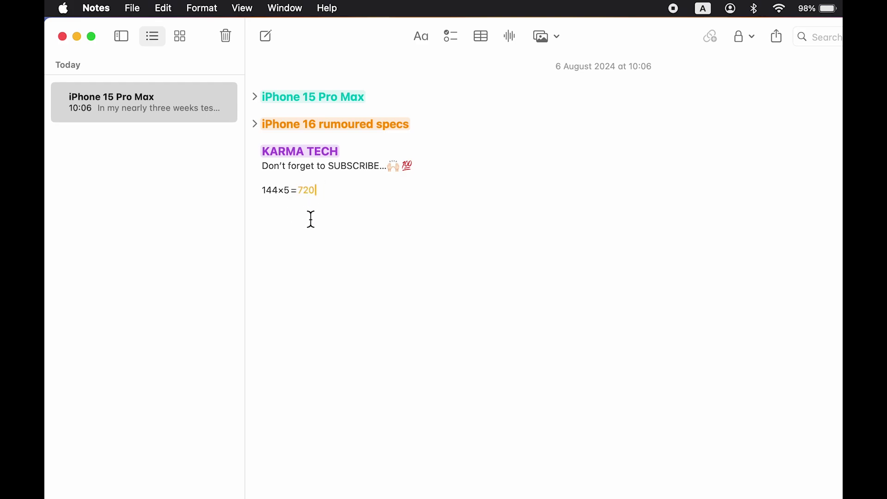
Enter 566753+2346467= on a new line and accept the Math Notes result 29,13,220
{"action": "key", "text": "Return"}
{"action": "key", "text": "Return"}
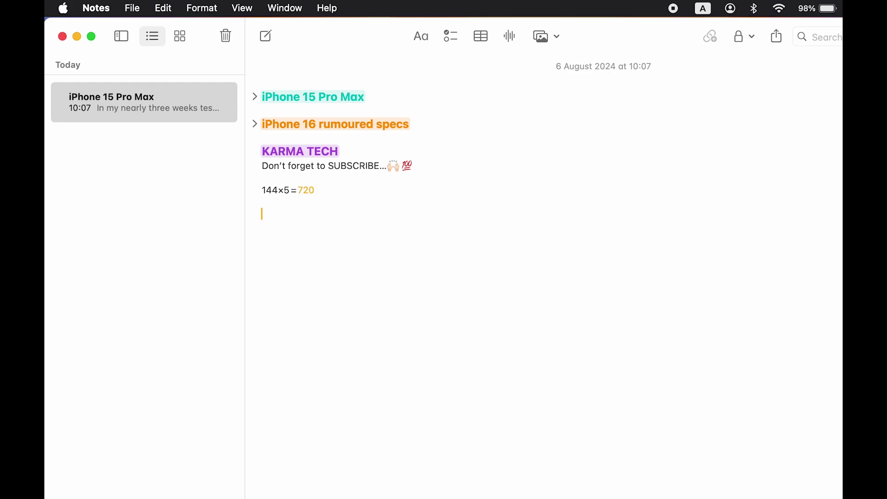
{"action": "type", "text": "566753r"}
{"action": "key", "text": "BackSpace"}
{"action": "type", "text": "+2346"}
{"action": "type", "text": "467"}
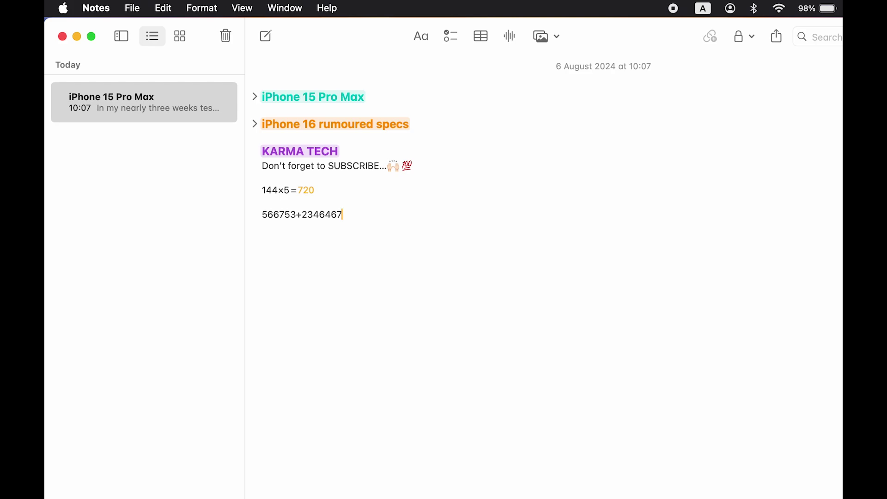
{"action": "type", "text": "+"}
{"action": "key", "text": "BackSpace"}
{"action": "type", "text": "="}
{"action": "key", "text": "Return"}
Record about six seconds of audio and attach it as New Recording below the calculations
{"action": "key", "text": "Return"}
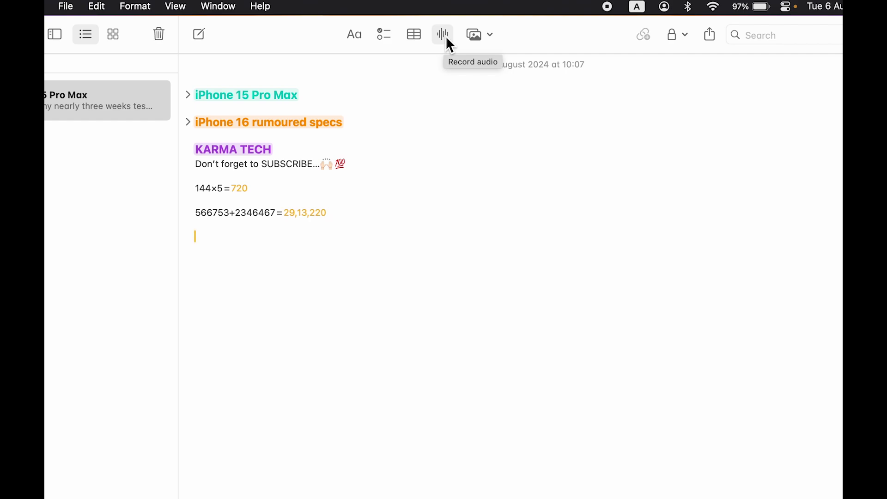
{"action": "left_click", "coordinate": [444, 35]}
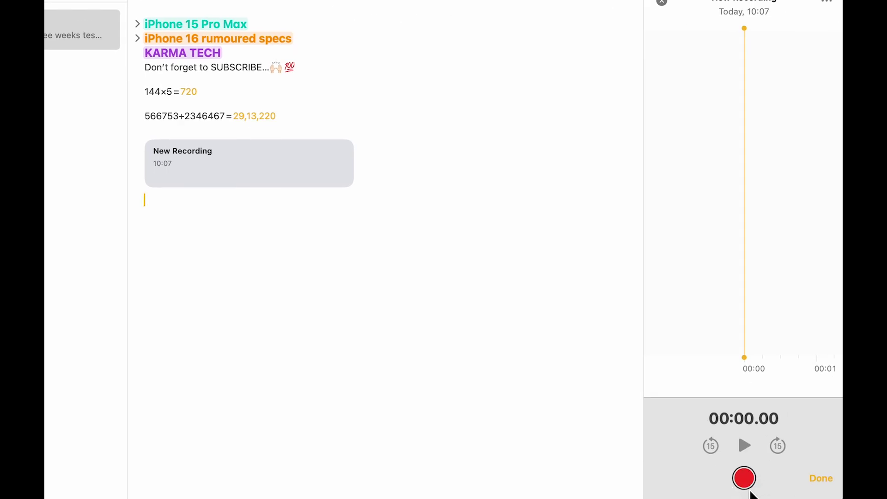
{"action": "left_click", "coordinate": [744, 478]}
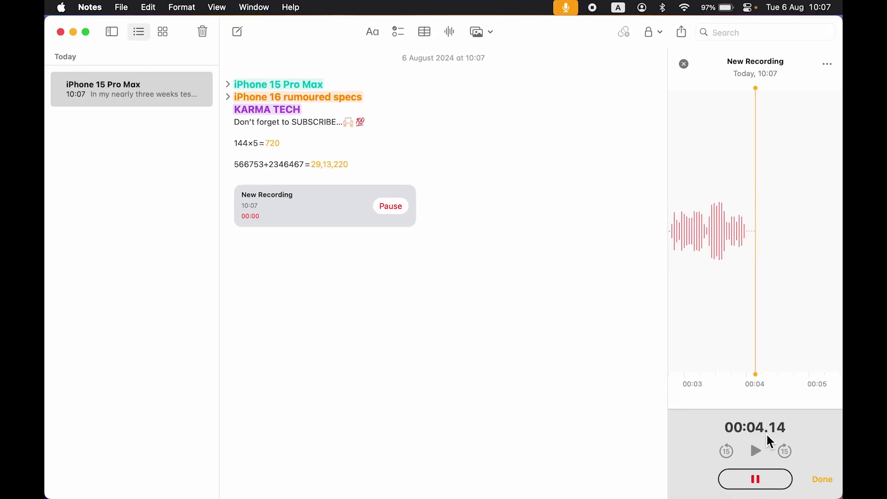
{"action": "left_click", "coordinate": [770, 484]}
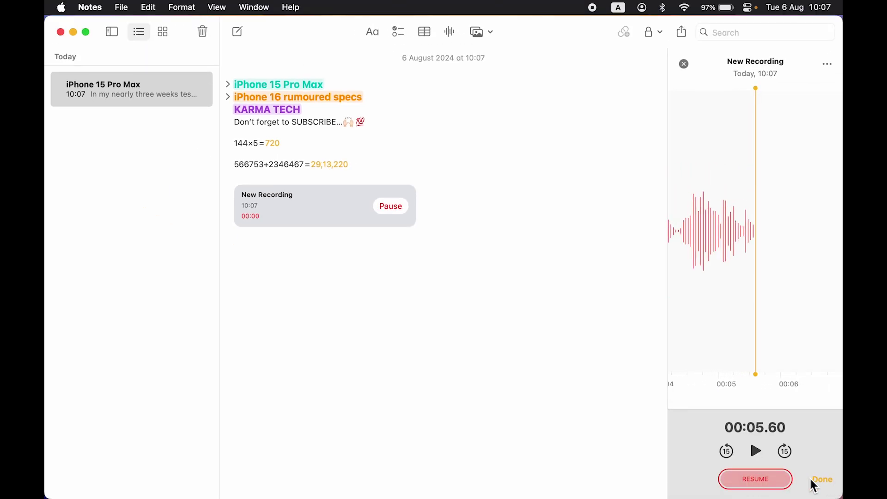
{"action": "left_click", "coordinate": [819, 480]}
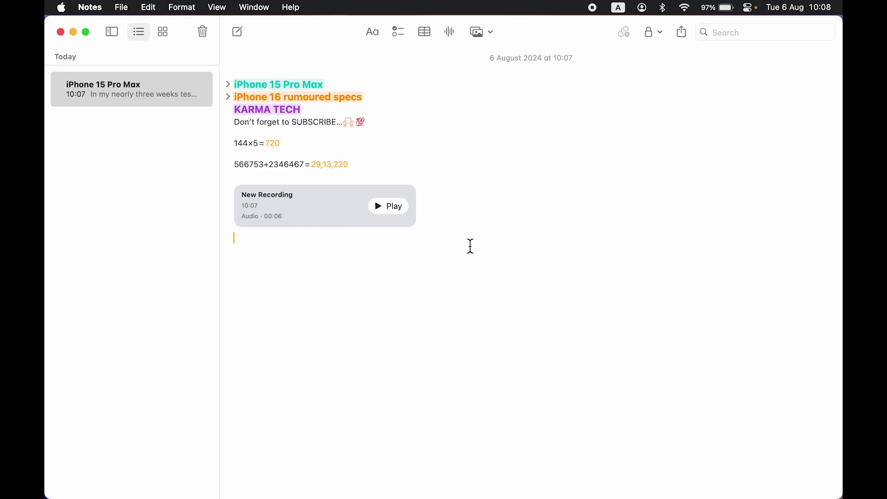
{"action": "key", "text": "super+q"}
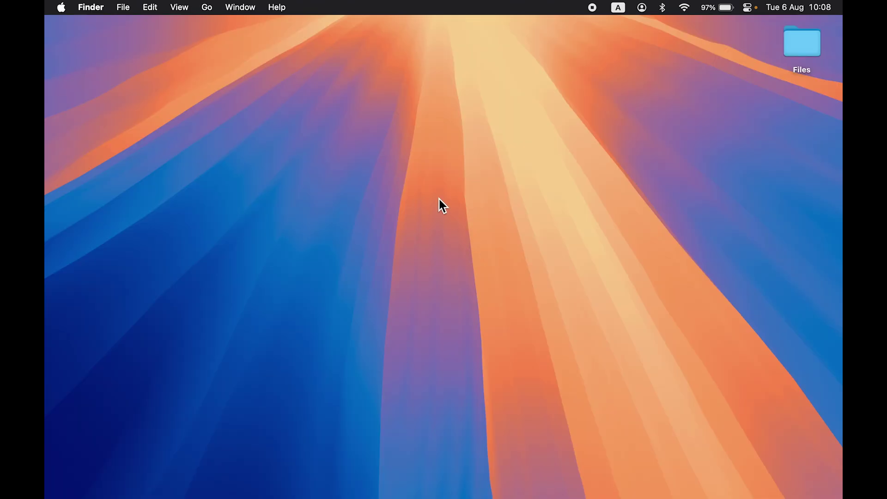